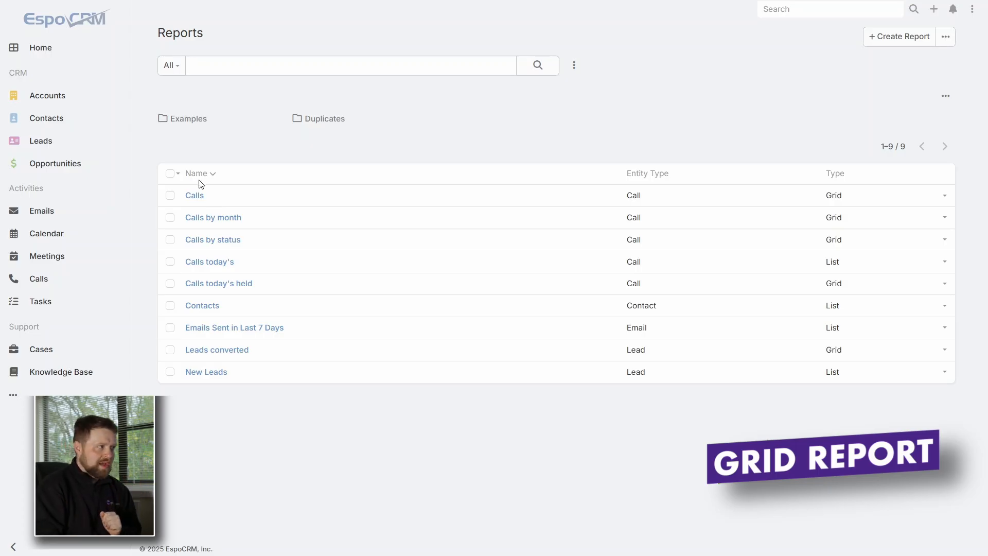
- Look through the Calls by month grid report and the Emails Sent in Last 7 Days list report
click(213, 218)
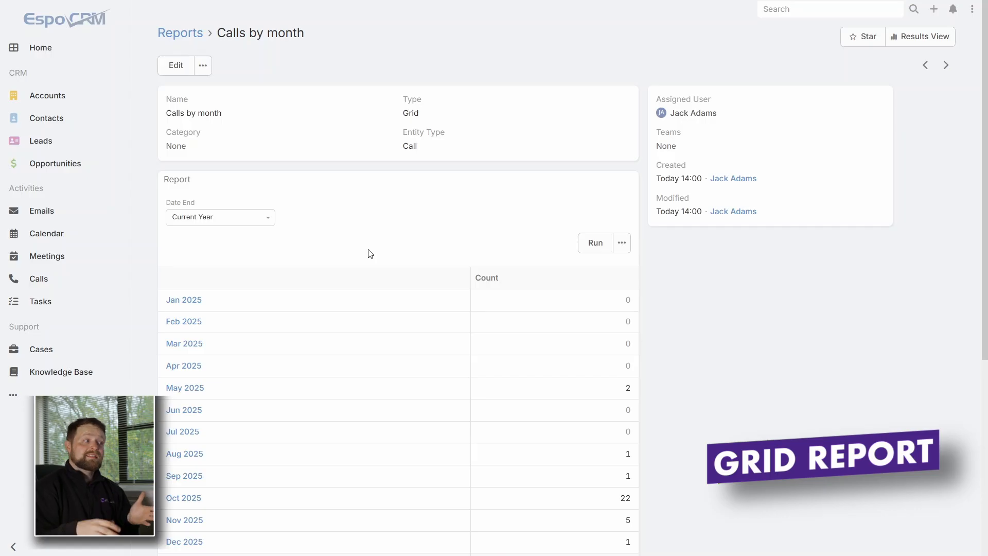
scroll(333, 375, down, 3)
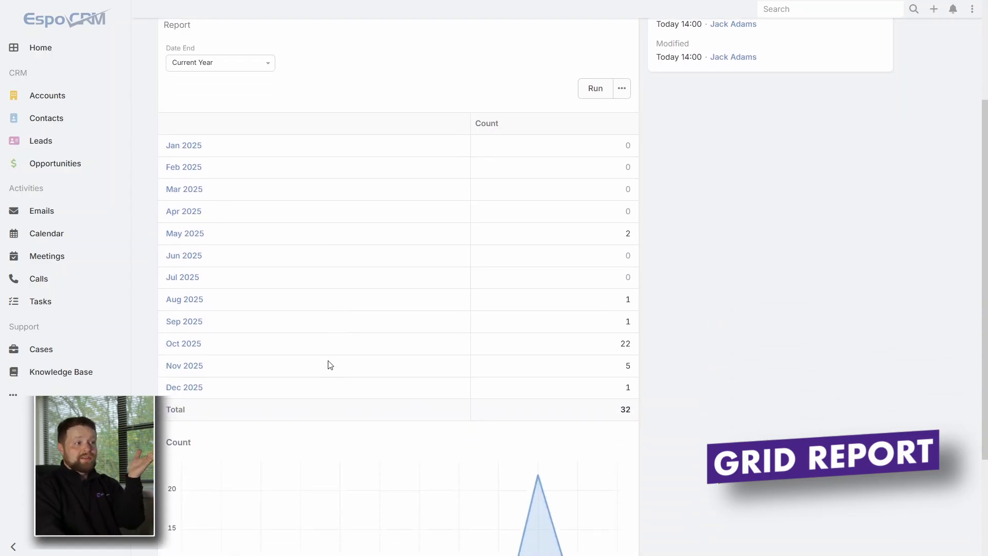
scroll(330, 365, down, 3)
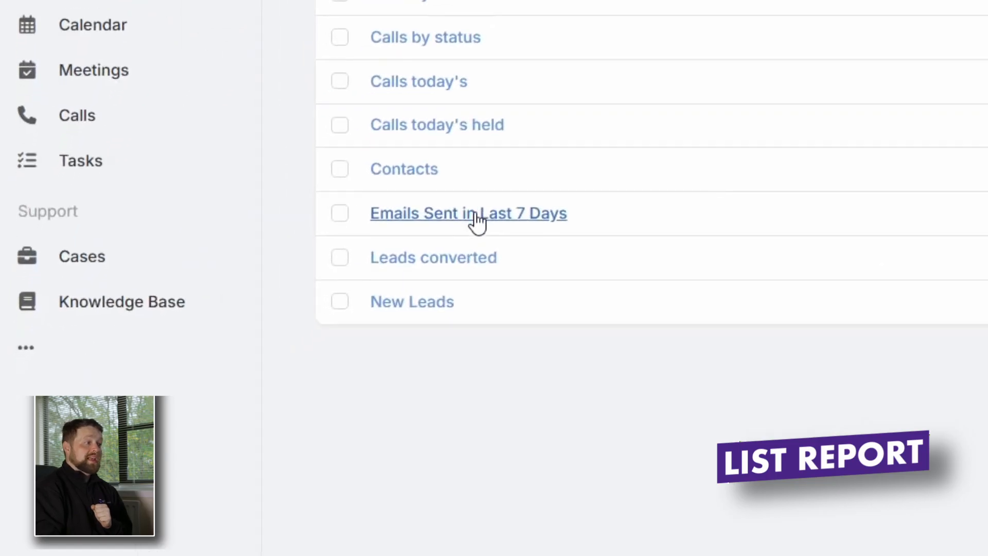
click(442, 234)
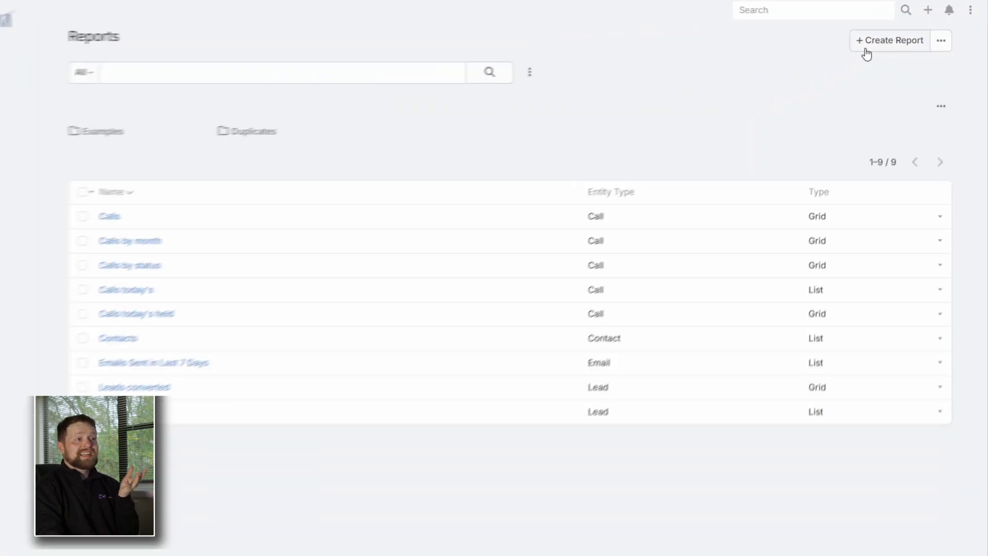
- Create and save an Opportunity grid report named Ops Value, grouped by MONTH: Close Date with SUM: Amount as its column
click(806, 77)
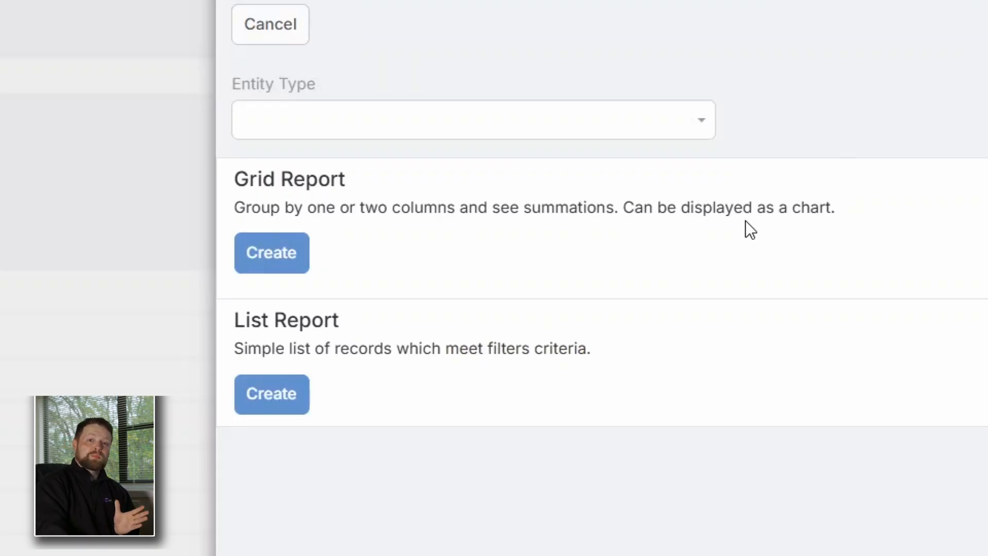
click(685, 122)
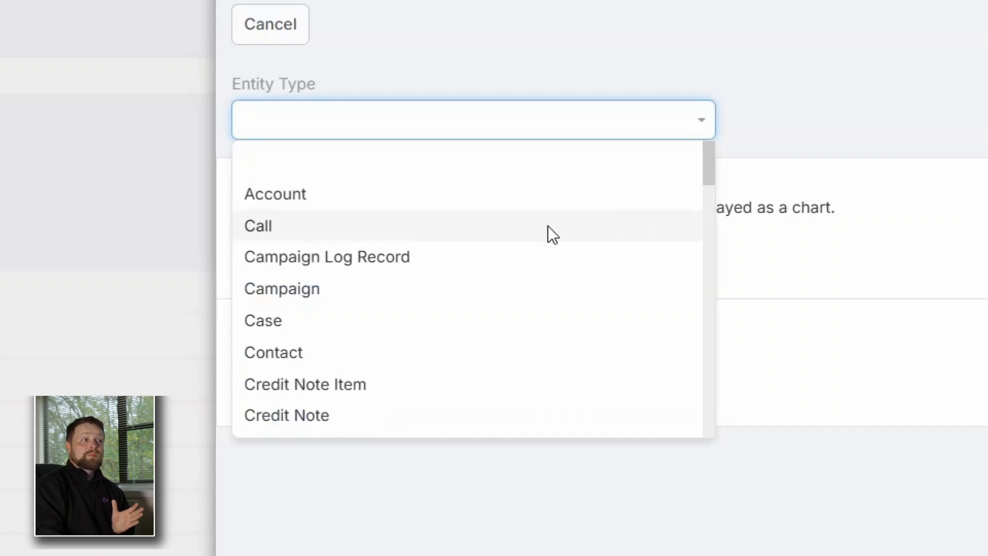
scroll(561, 392, down, 6)
scroll(561, 364, down, 8)
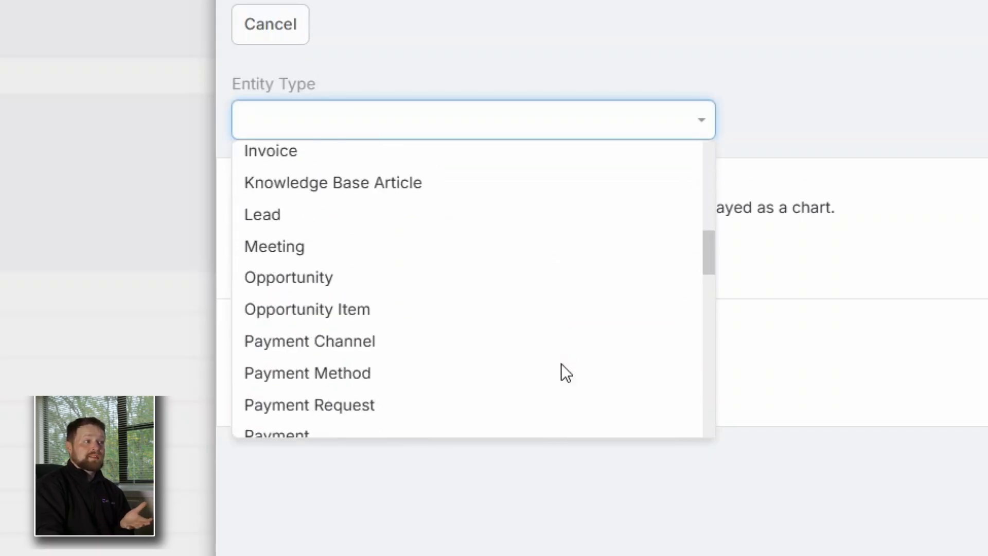
scroll(537, 299, up, 2)
scroll(457, 285, up, 1)
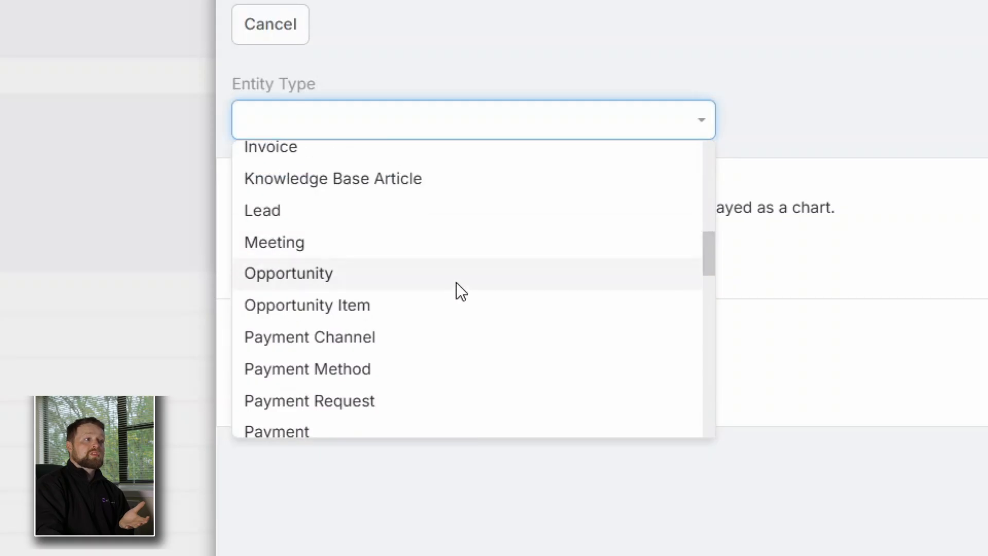
click(456, 277)
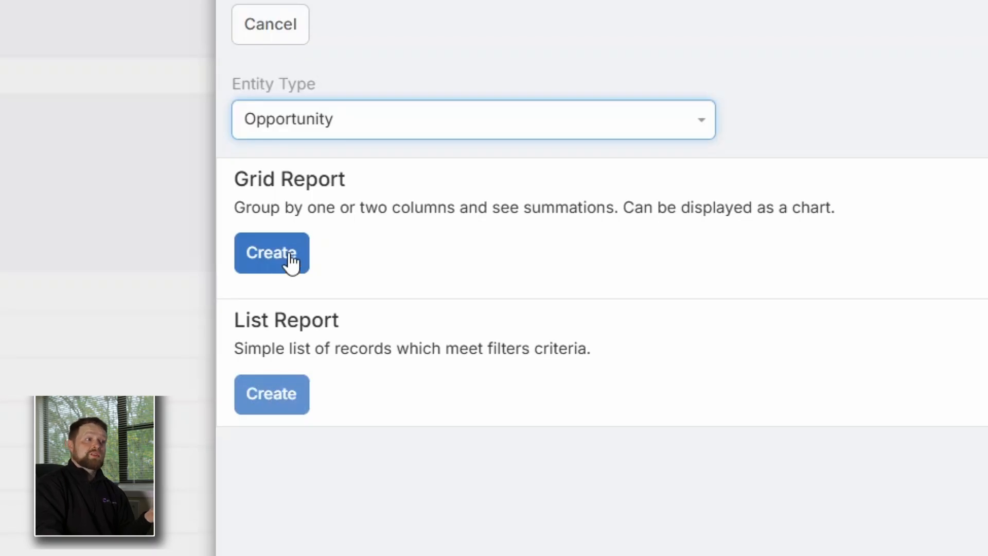
click(293, 265)
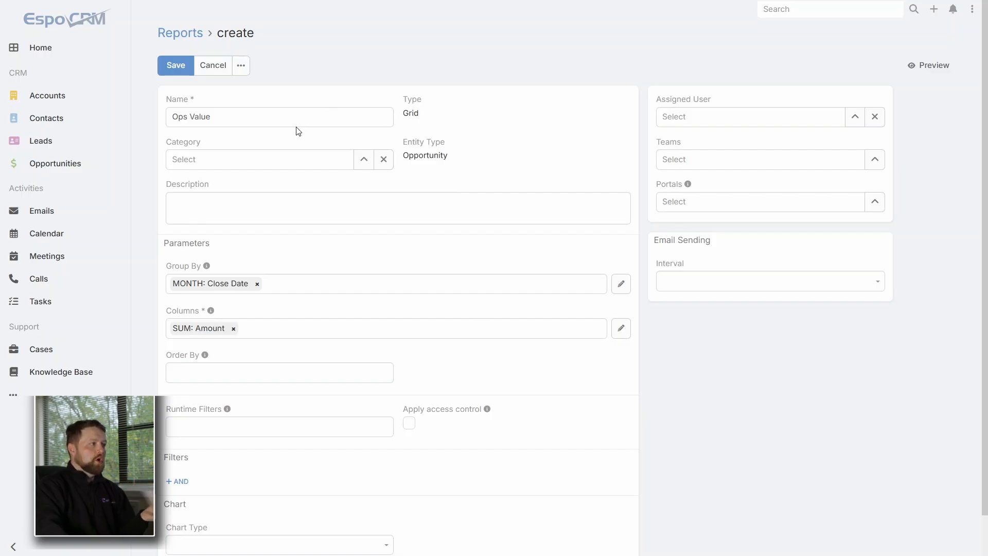
click(182, 71)
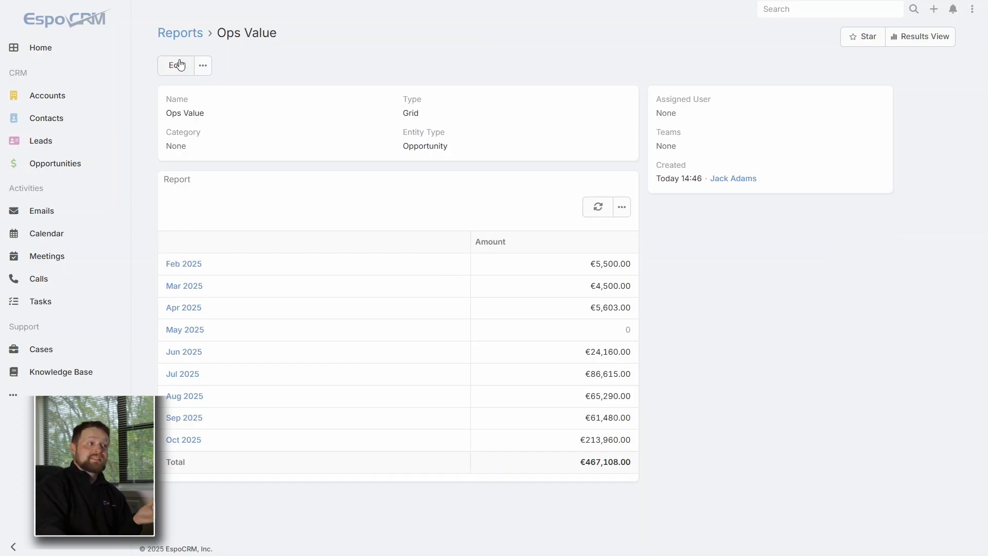
- Set the Ops Value report's chart type to Pie, save the report and inspect the chart's monthly slices
click(179, 65)
scroll(300, 382, down, 1)
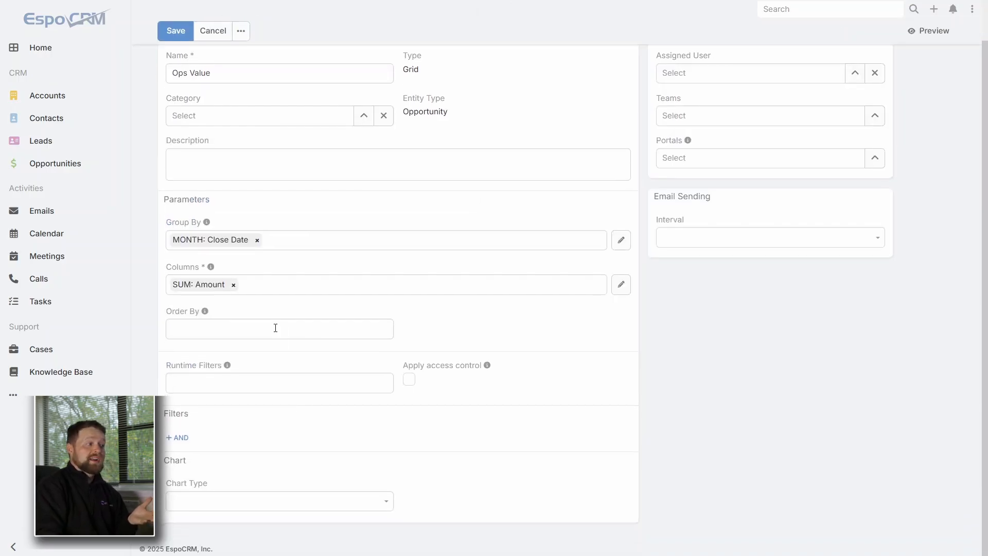
click(381, 504)
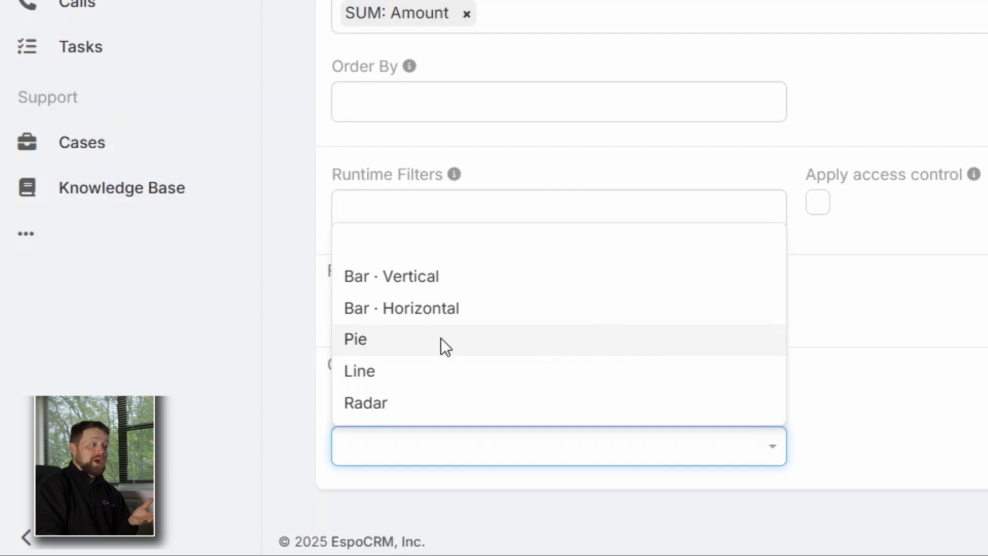
click(850, 414)
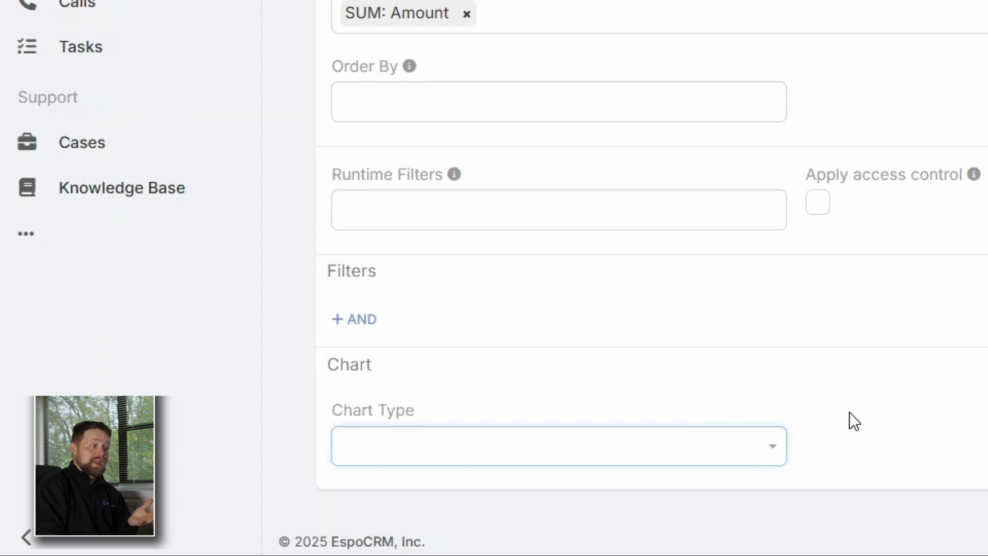
click(748, 452)
click(584, 348)
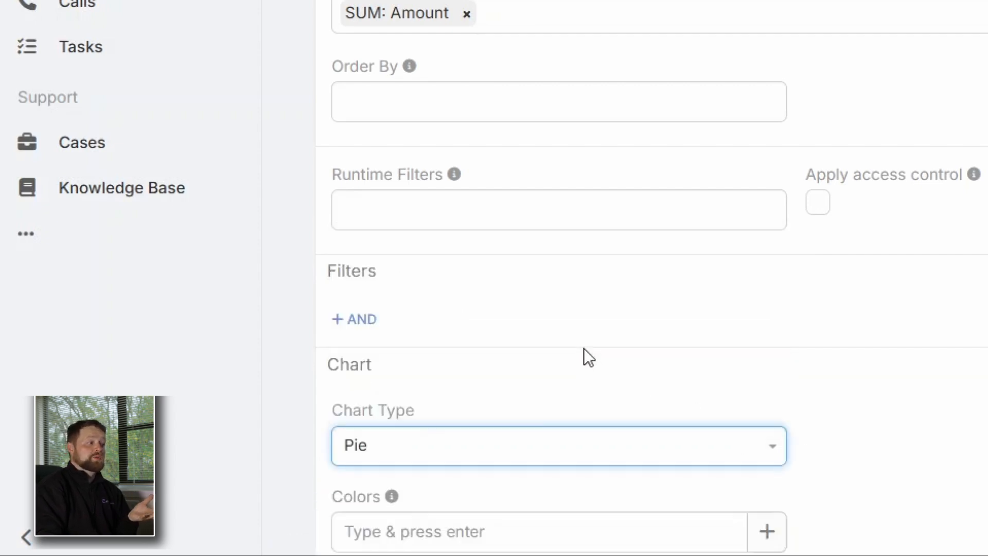
scroll(773, 393, down, 2)
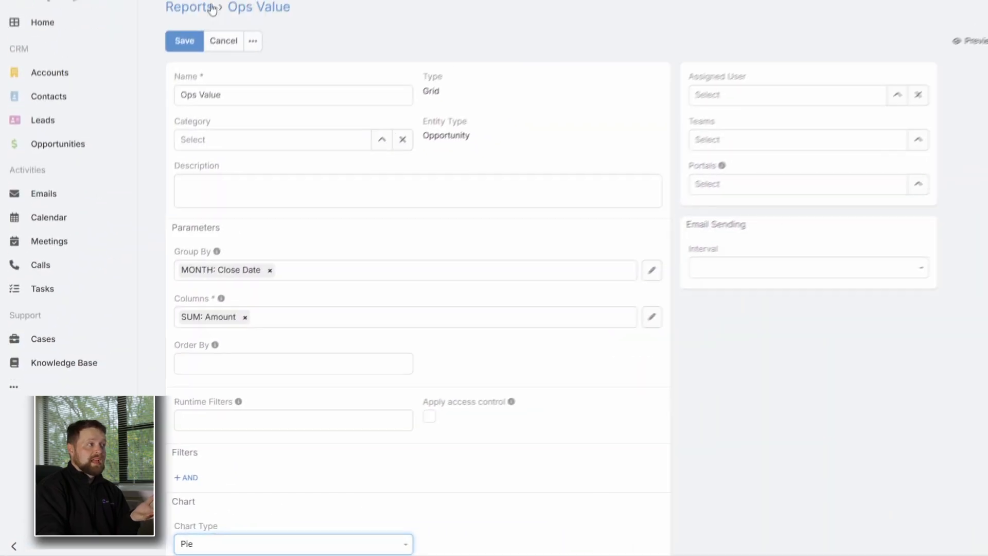
click(174, 63)
scroll(437, 234, down, 4)
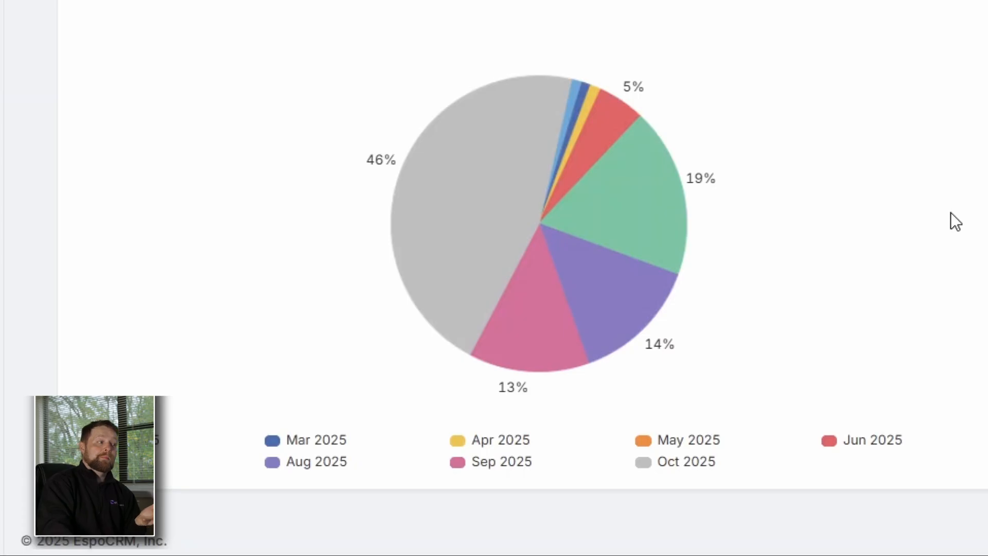
mouse_move(500, 137)
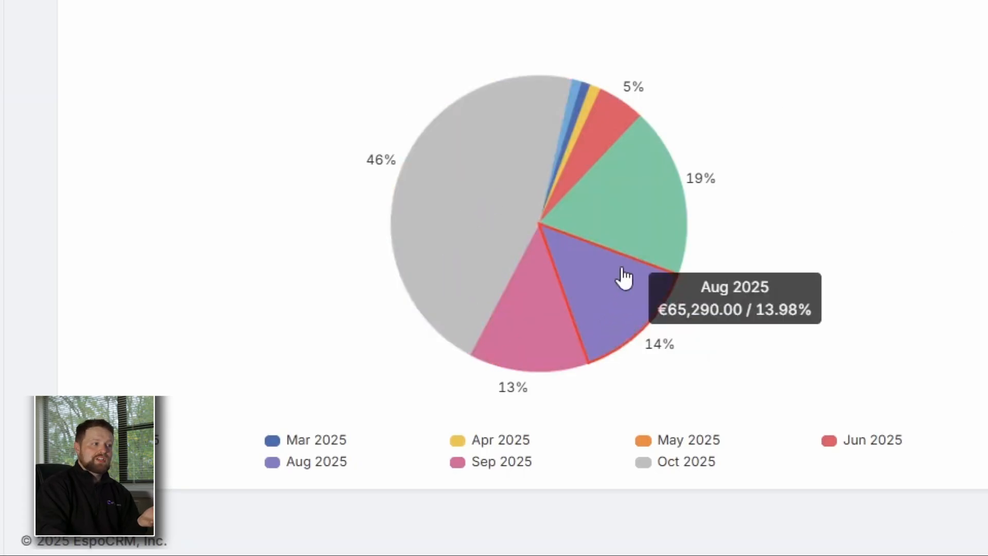
click(476, 214)
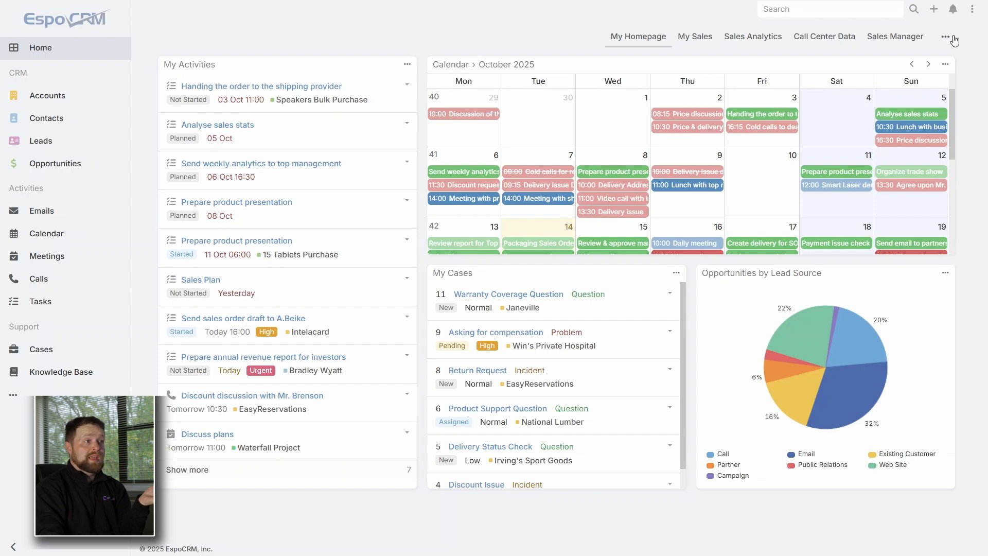
- Add a Report dashlet to the My Homepage dashboard
click(945, 36)
click(920, 76)
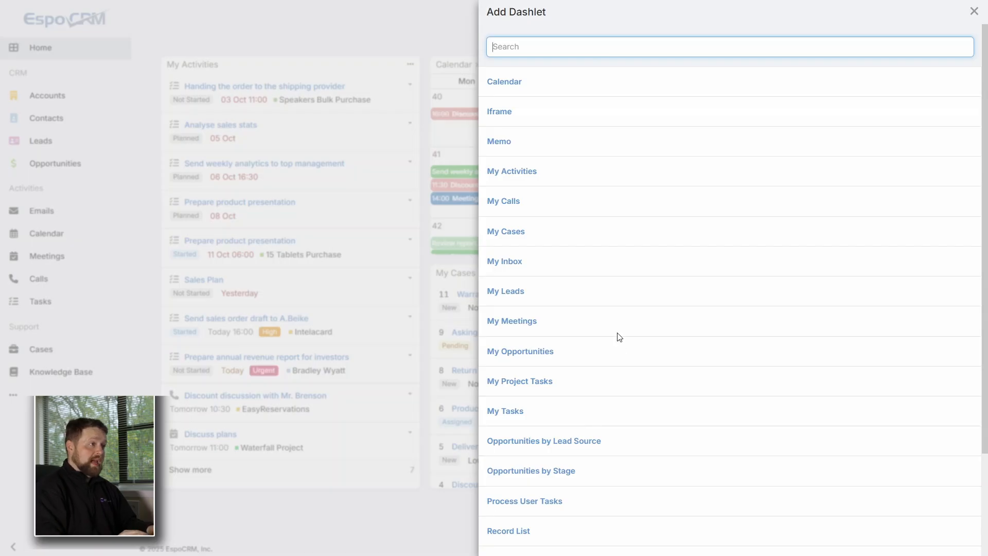
text(Re)
click(507, 113)
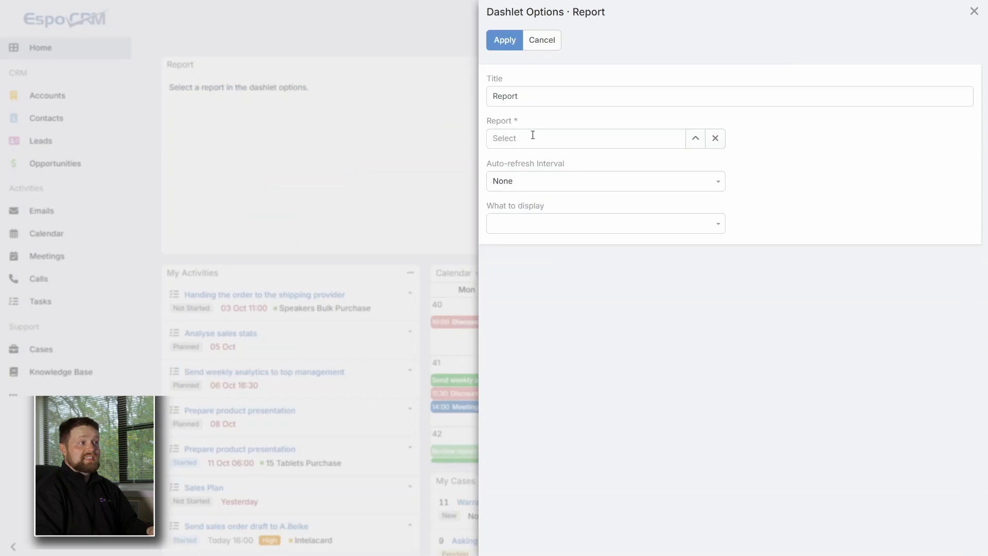
- Make the new dashlet display the Ops Value report and widen it to the full width of the dashboard
click(690, 141)
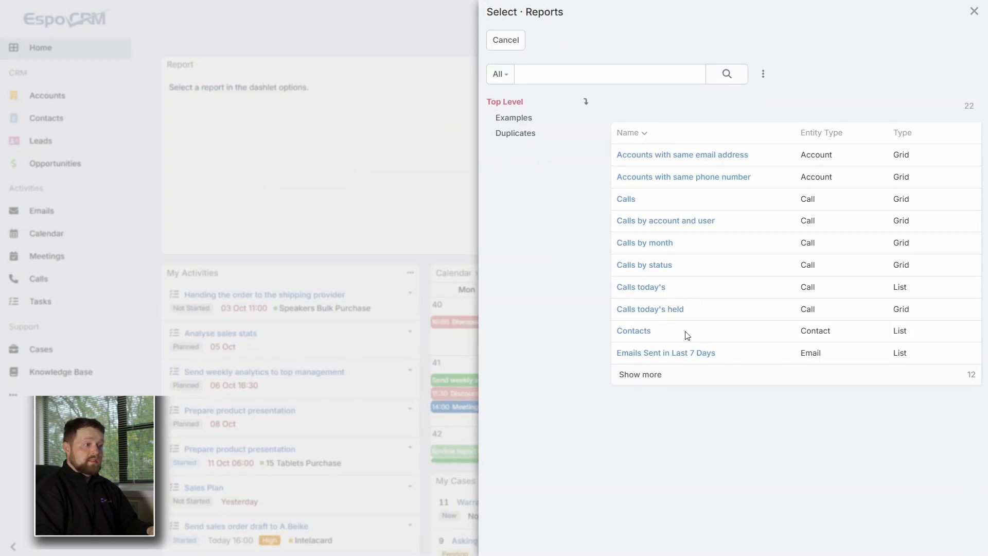
click(665, 375)
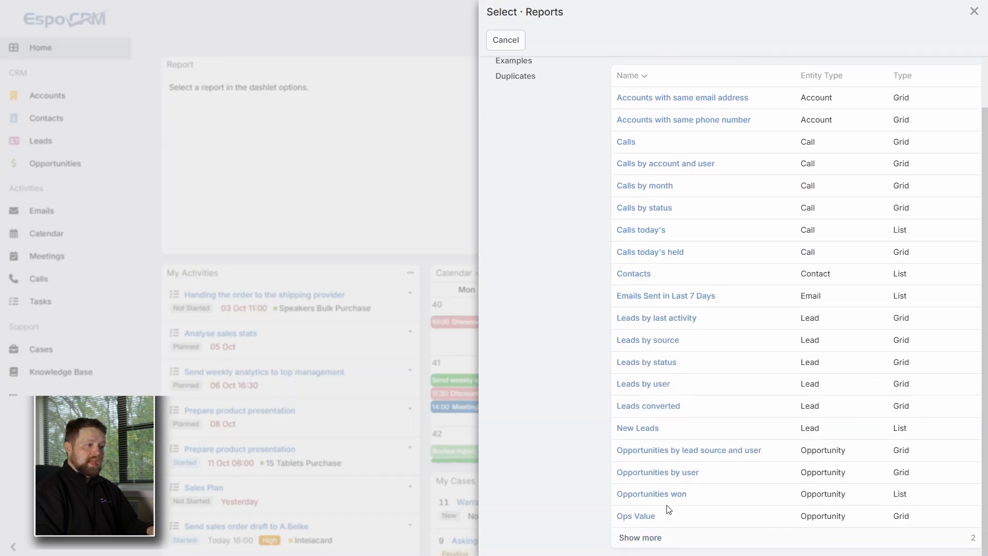
click(643, 514)
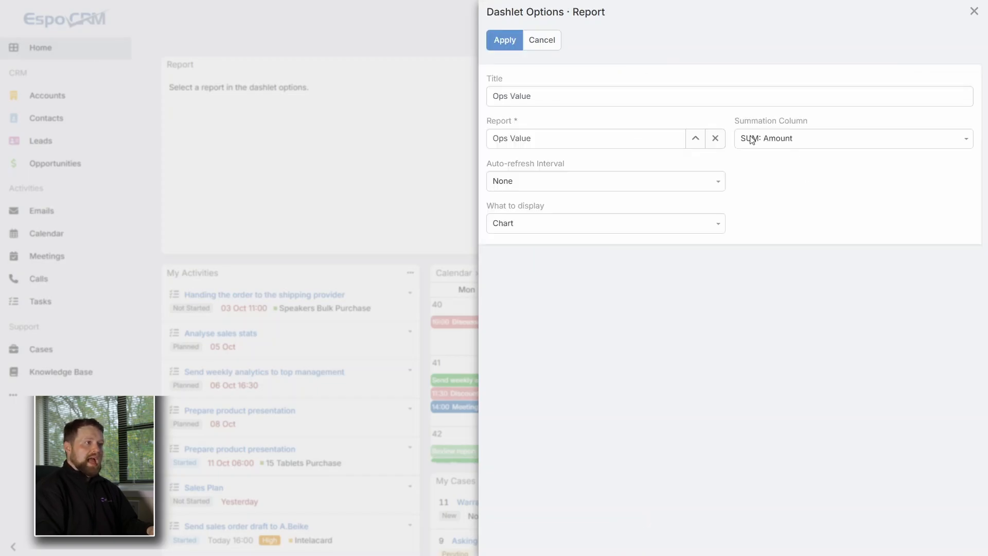
click(505, 40)
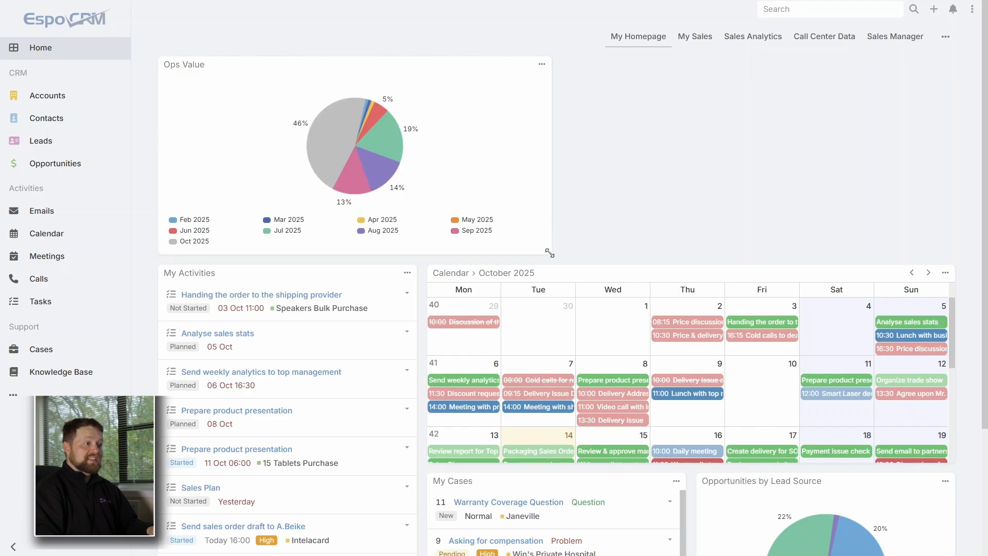
drag(549, 251, 945, 236)
mouse_move(534, 128)
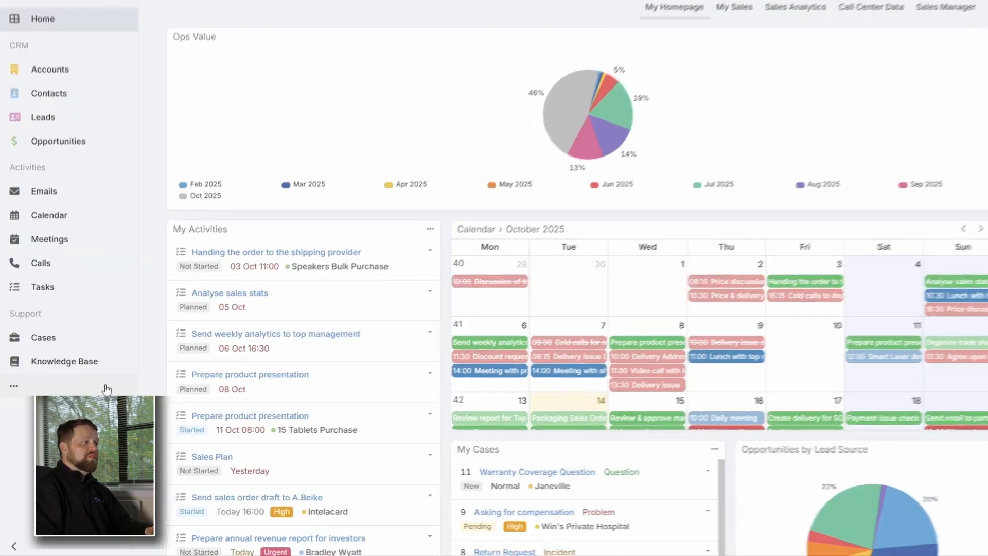
- Start a new workflow rule named Auto Assign with Case as its target entity type
click(106, 384)
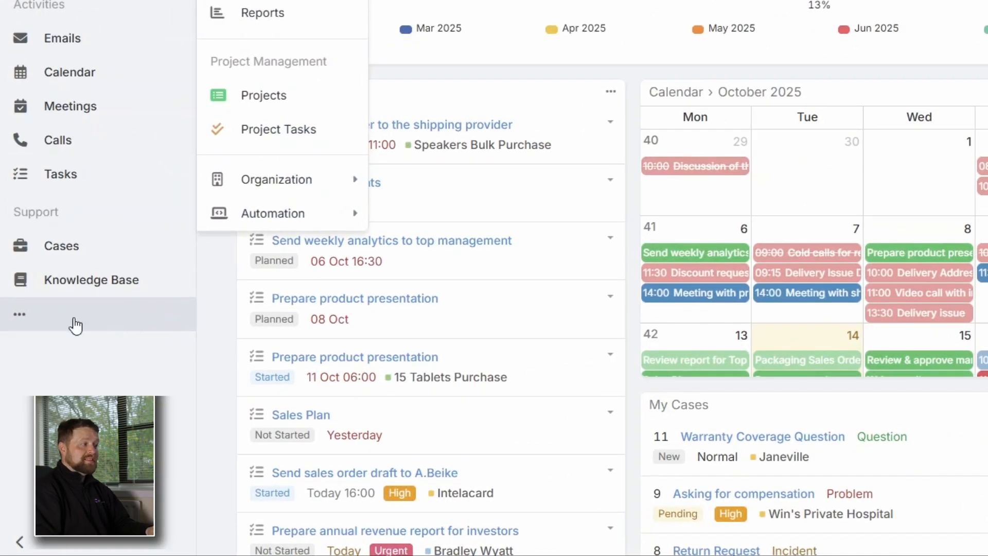
mouse_move(303, 220)
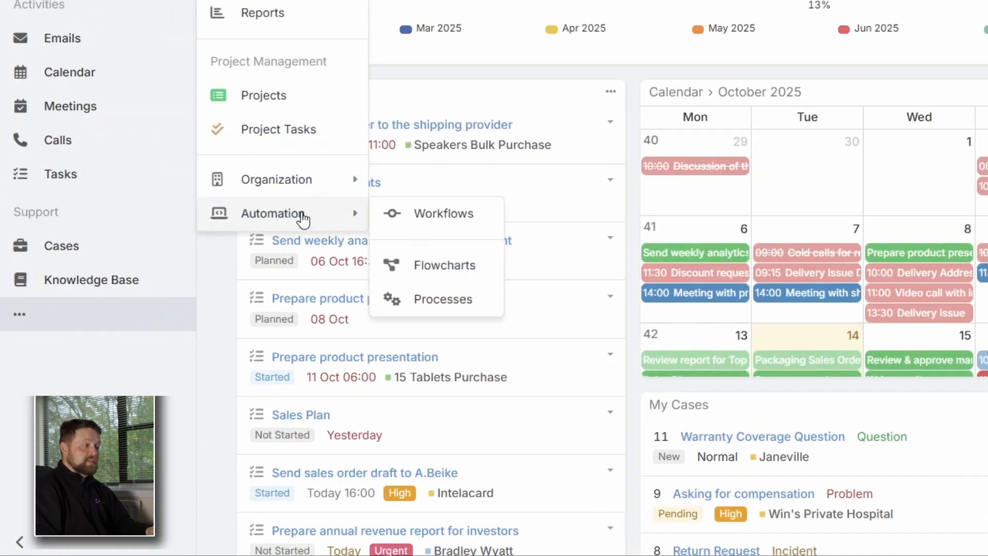
click(443, 215)
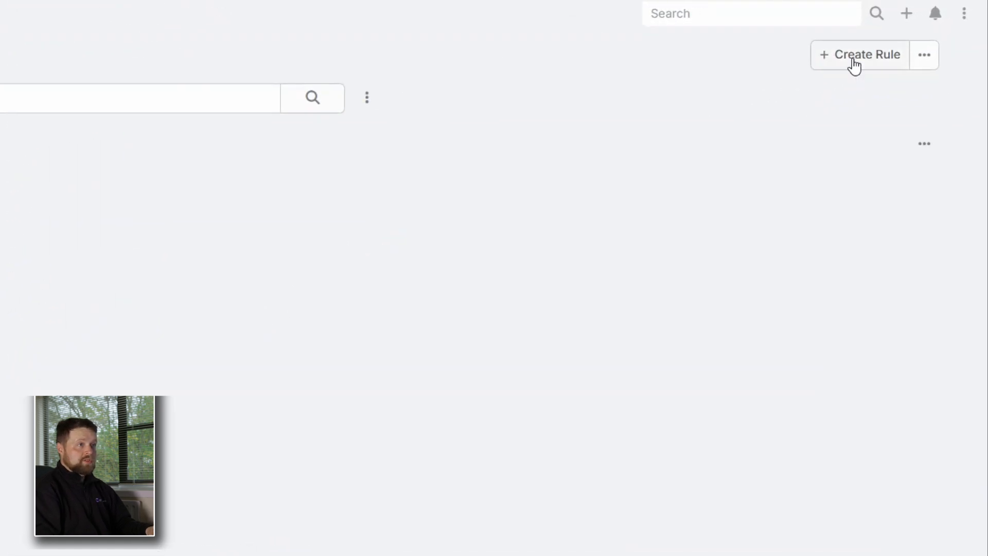
click(855, 61)
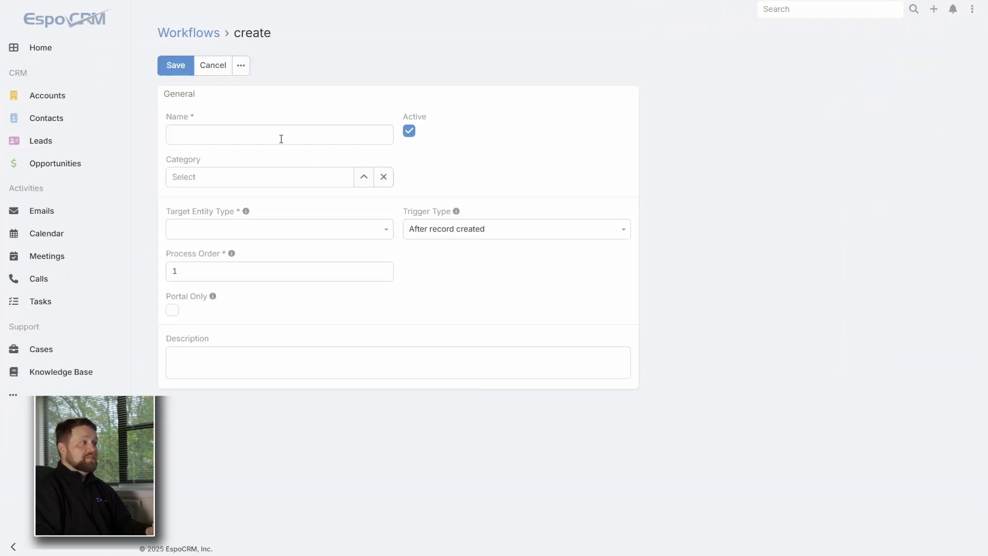
click(281, 139)
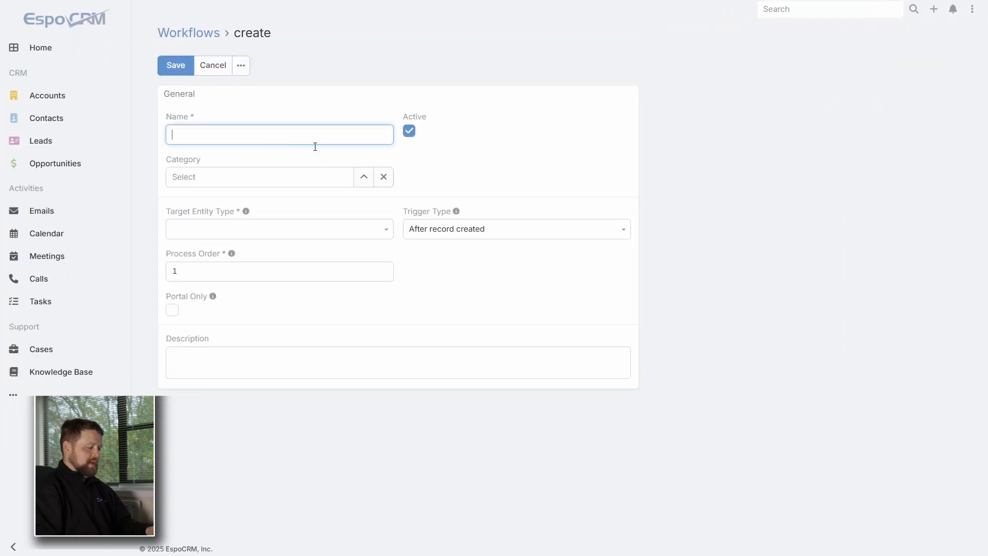
text(Auto Assign)
click(312, 221)
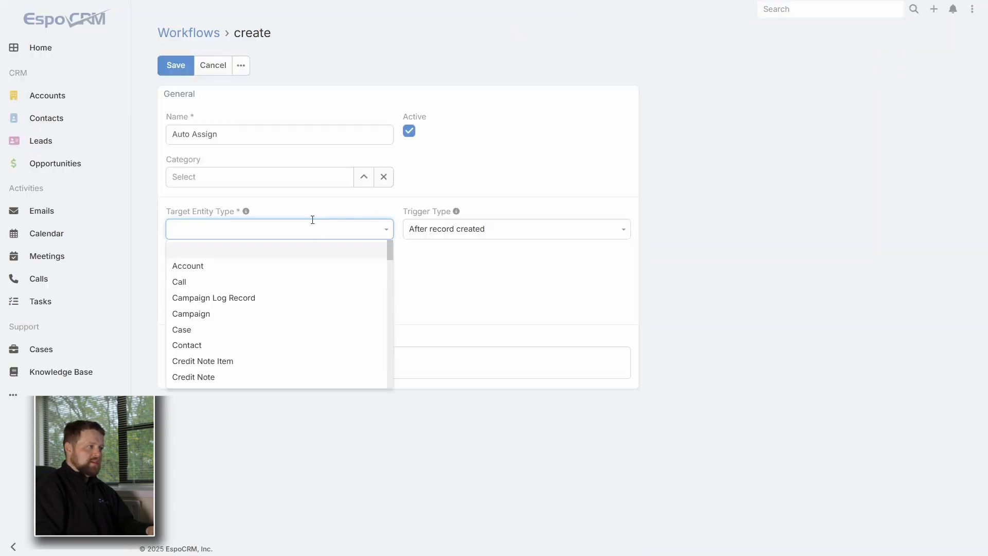
click(260, 338)
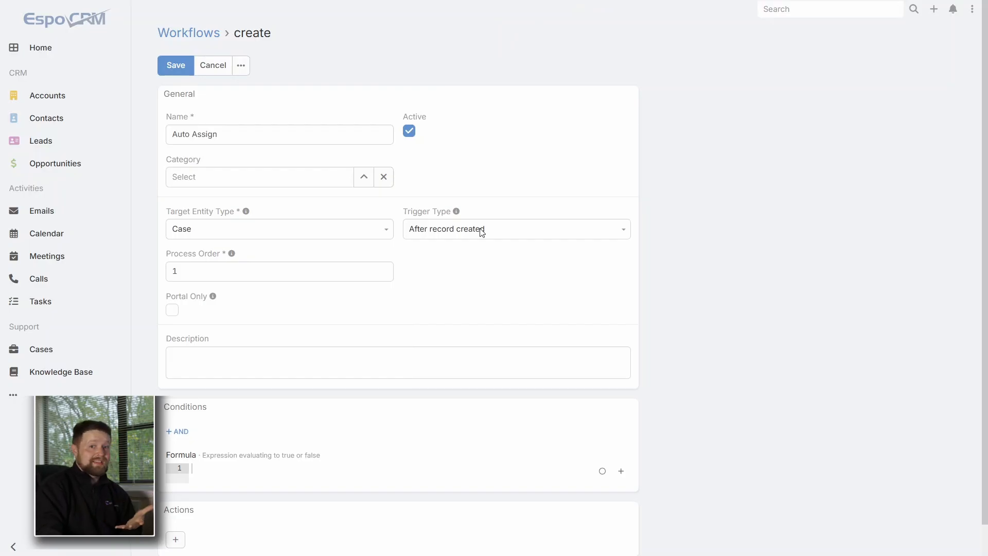
- Try out an Account condition with the equals operator on the workflow rule and remove it again
scroll(376, 390, down, 1)
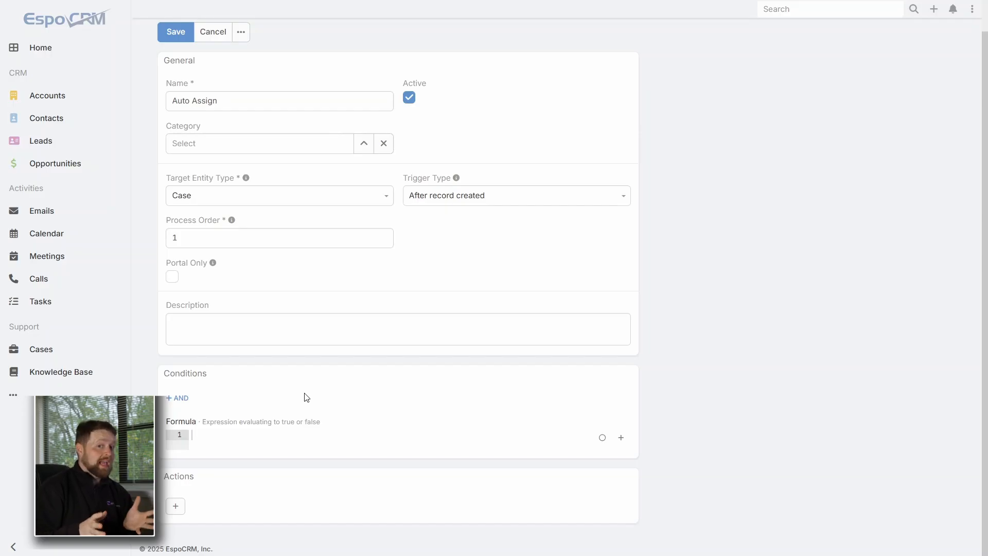
click(178, 399)
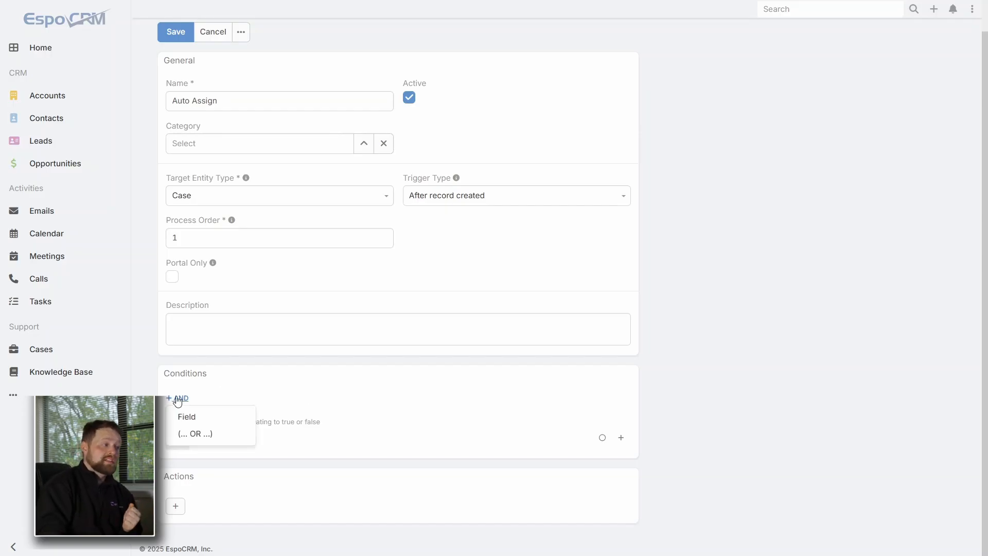
click(188, 415)
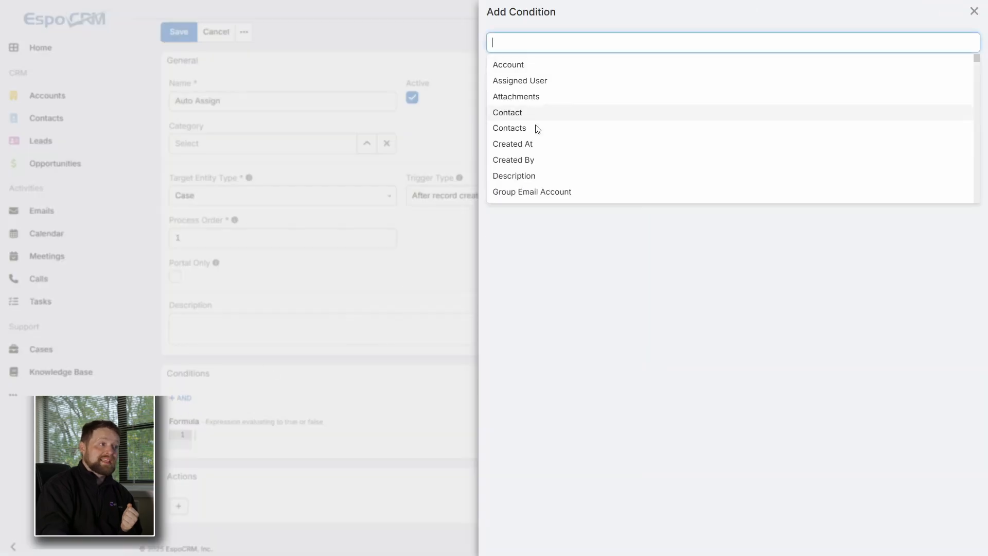
click(530, 69)
click(227, 415)
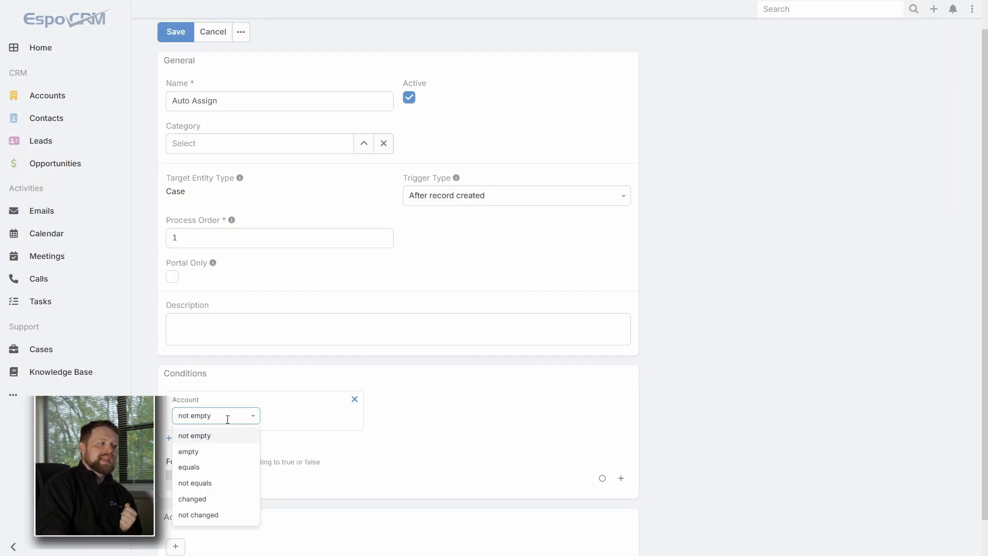
click(221, 467)
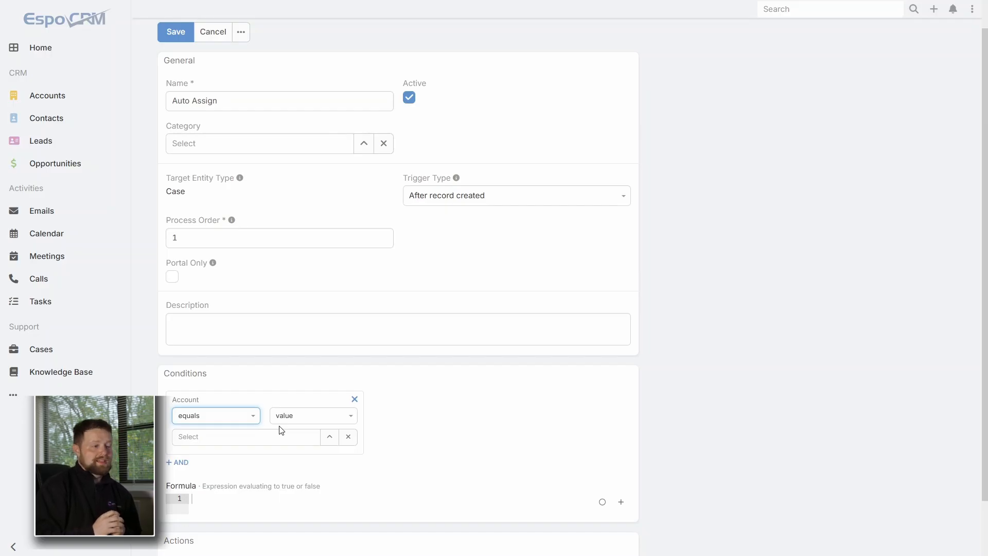
click(356, 400)
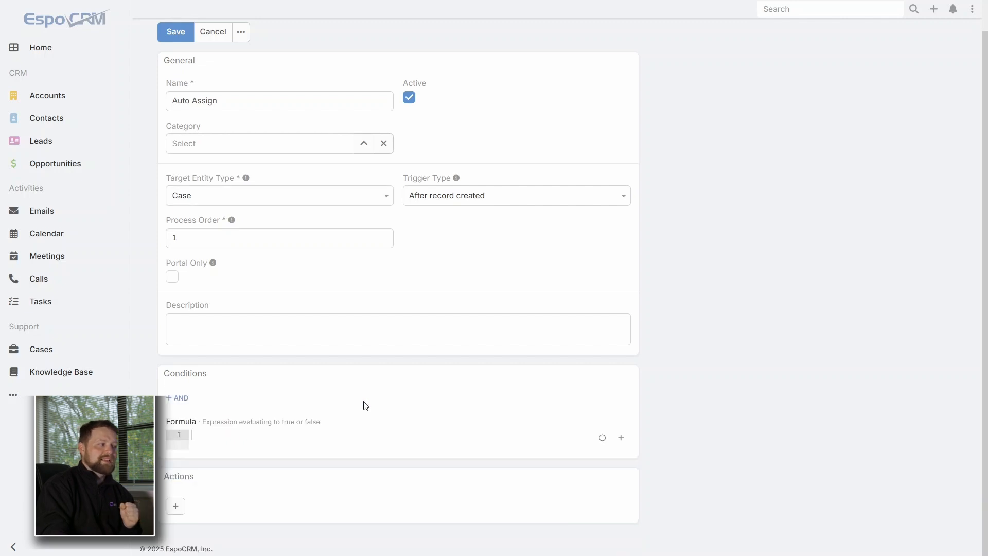
- Add an Apply Assignment Rule action to the workflow rule and set its assignment rule to Least-Busy
click(175, 509)
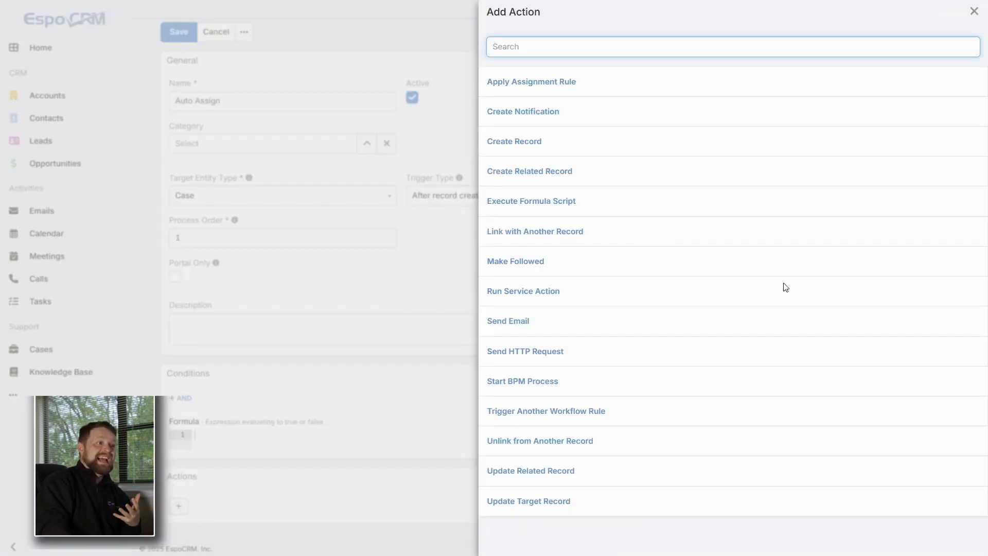
click(548, 83)
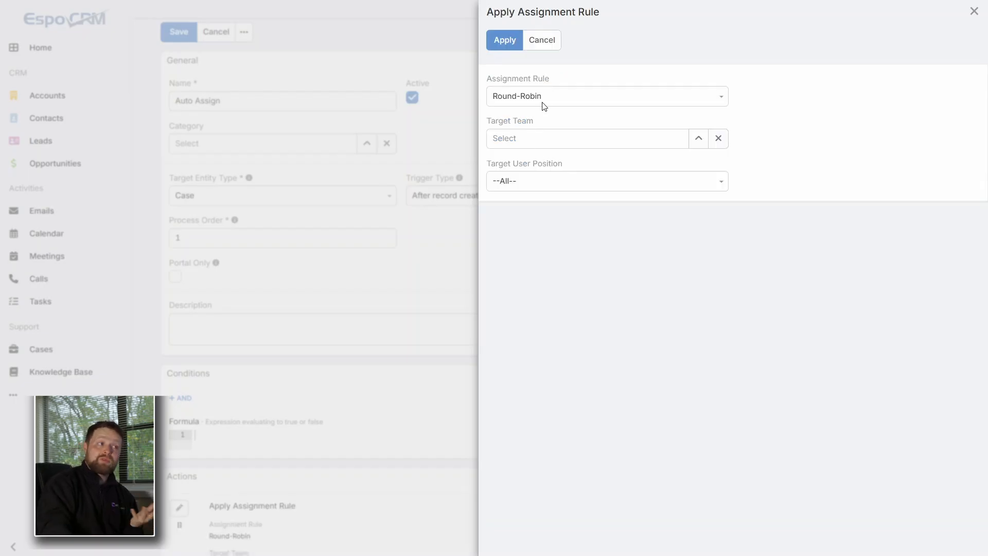
click(540, 99)
click(530, 134)
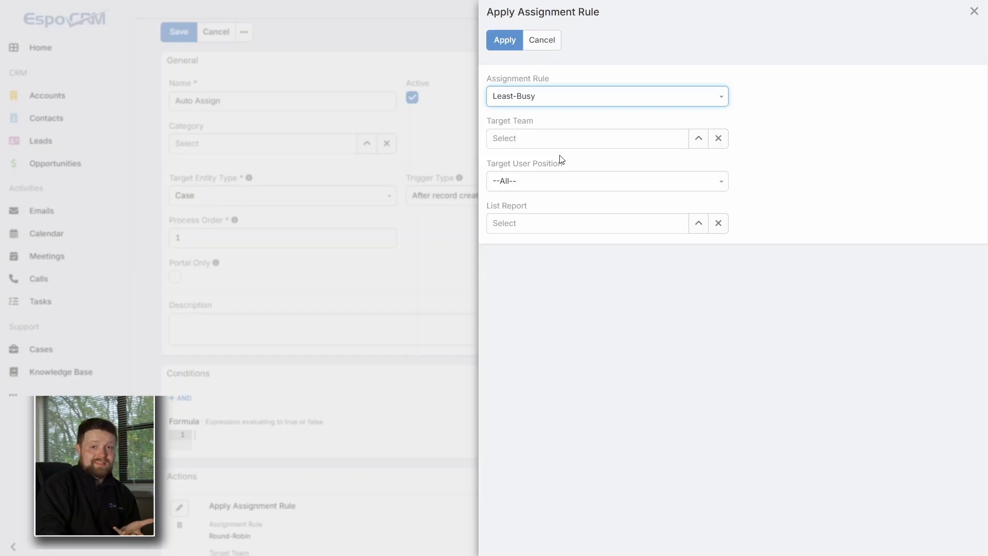
- Set the assignment action's target team to Sales, apply the action and save the workflow rule
click(505, 46)
click(698, 139)
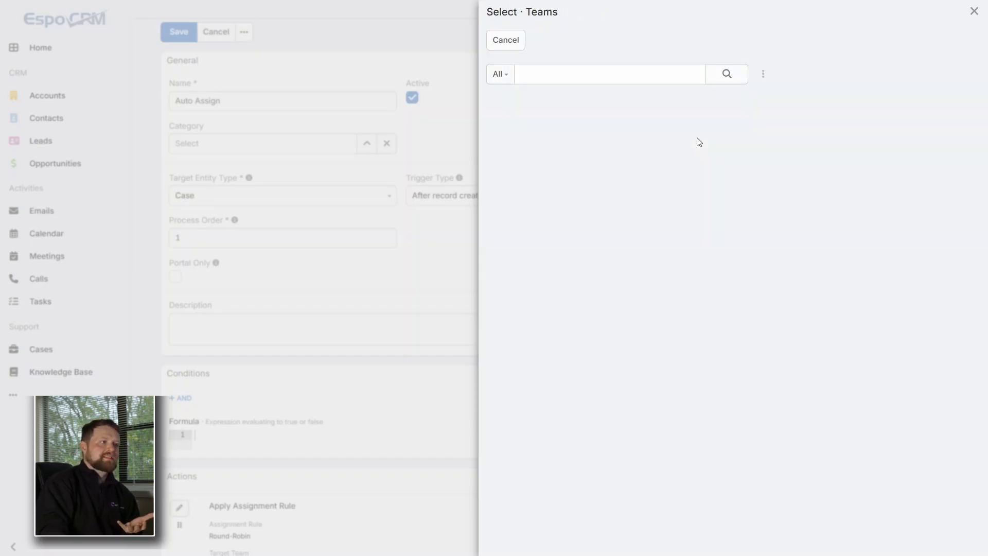
click(502, 154)
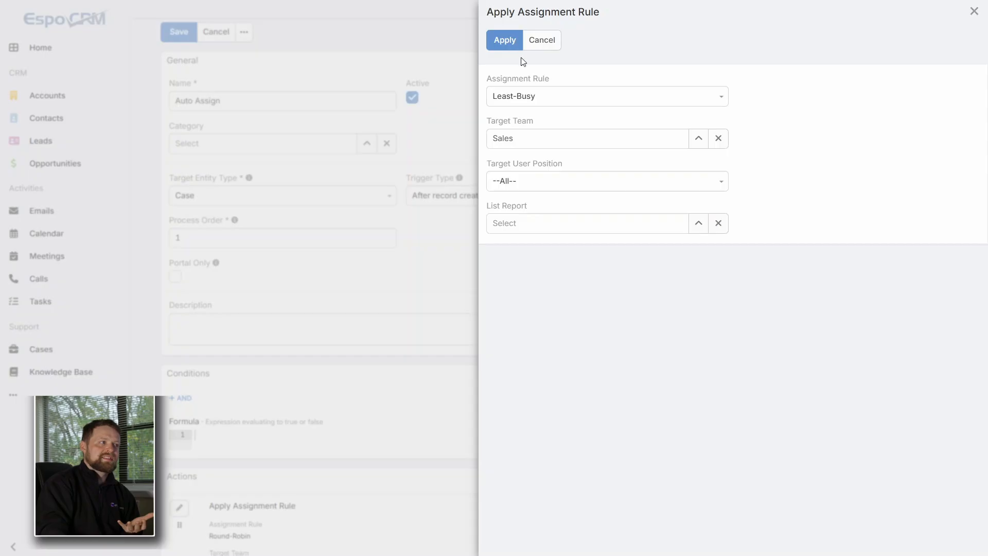
click(503, 41)
scroll(498, 391, down, 3)
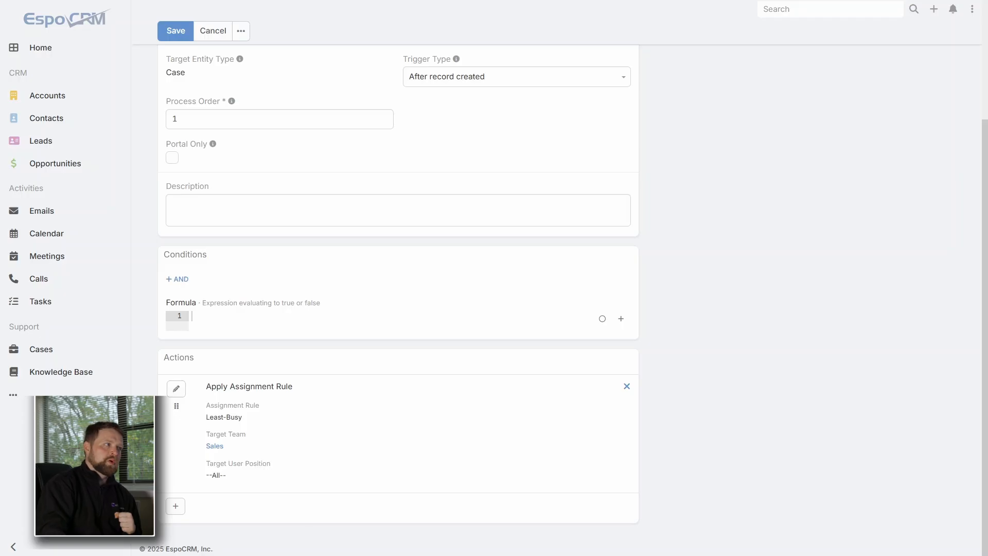
click(174, 37)
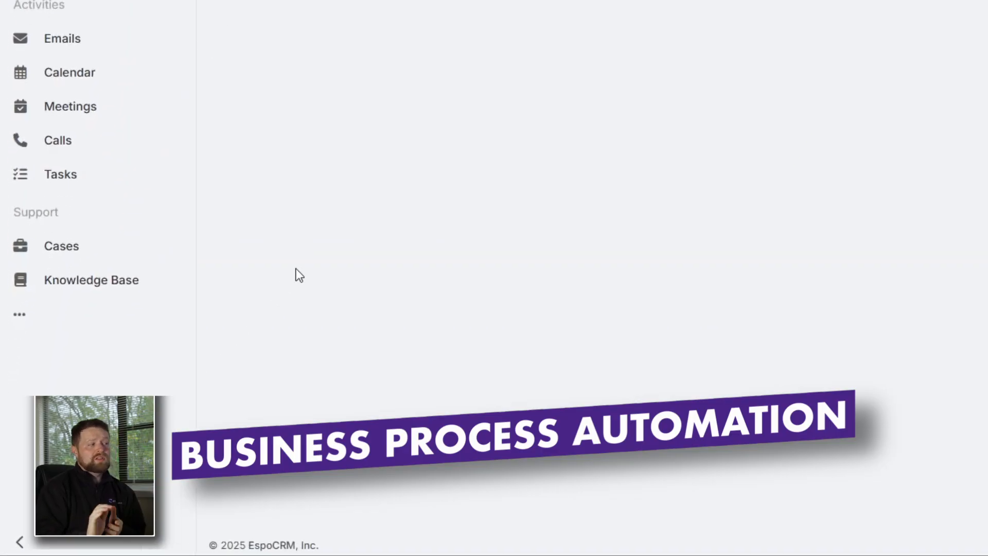
- Start a new flowchart named Auto Send Cancel Email with Contact as its target entity type
click(79, 312)
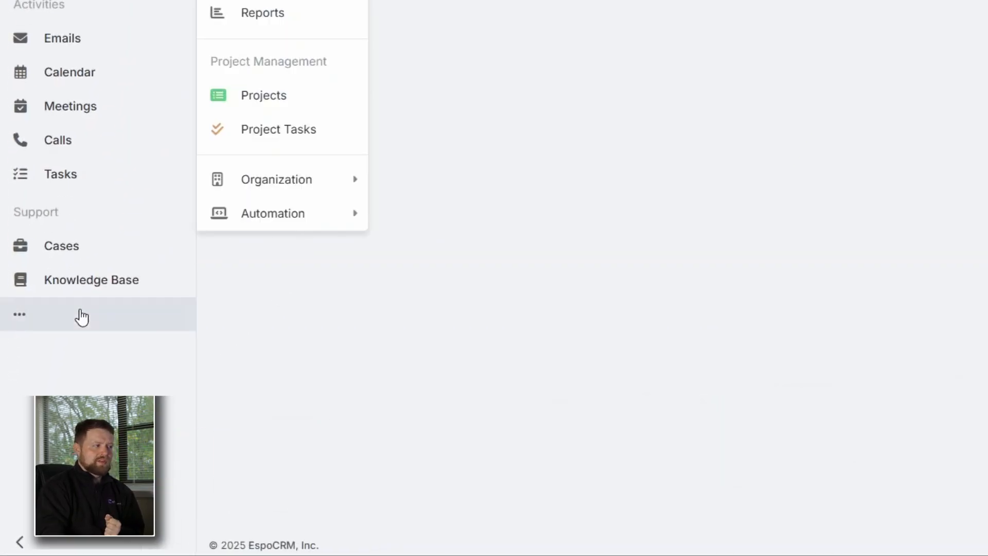
click(278, 223)
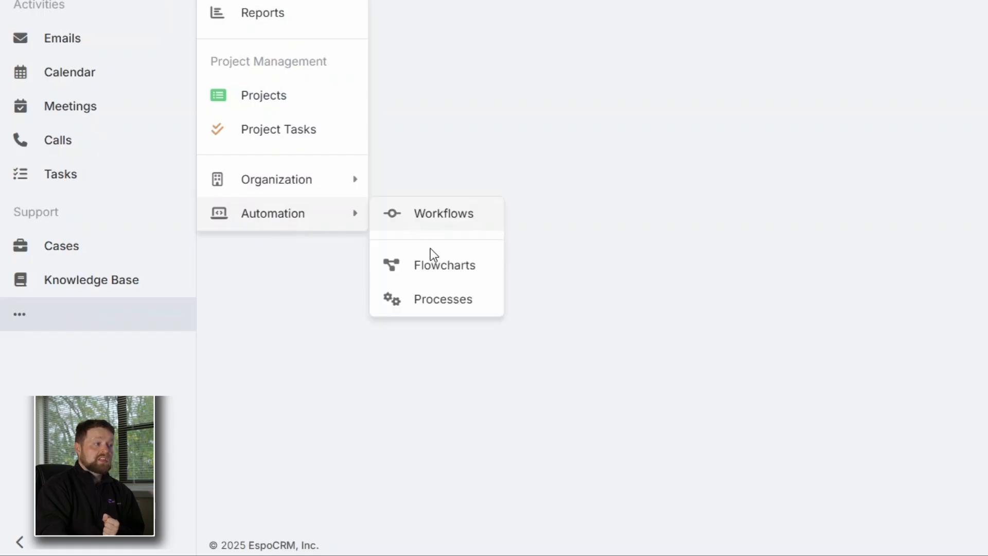
click(442, 267)
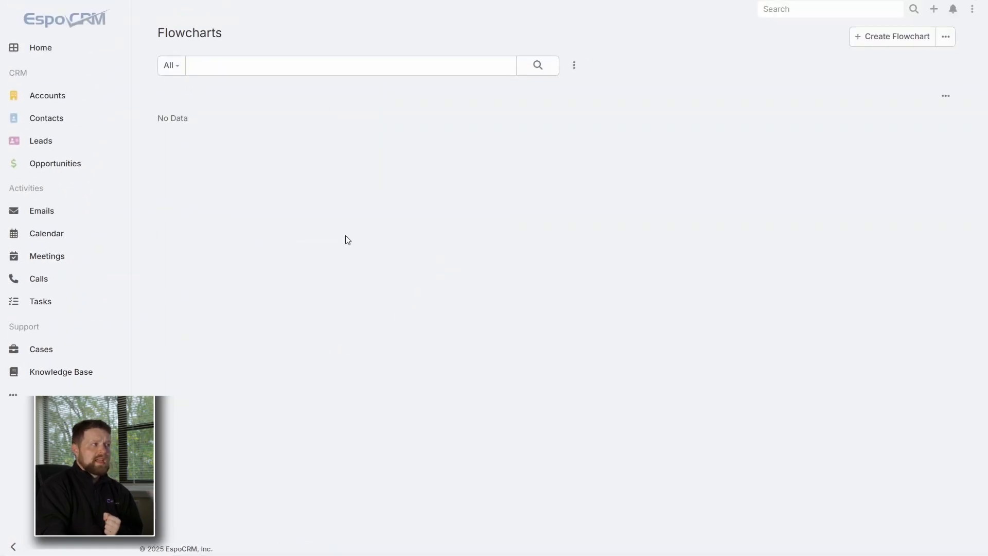
click(890, 45)
click(273, 114)
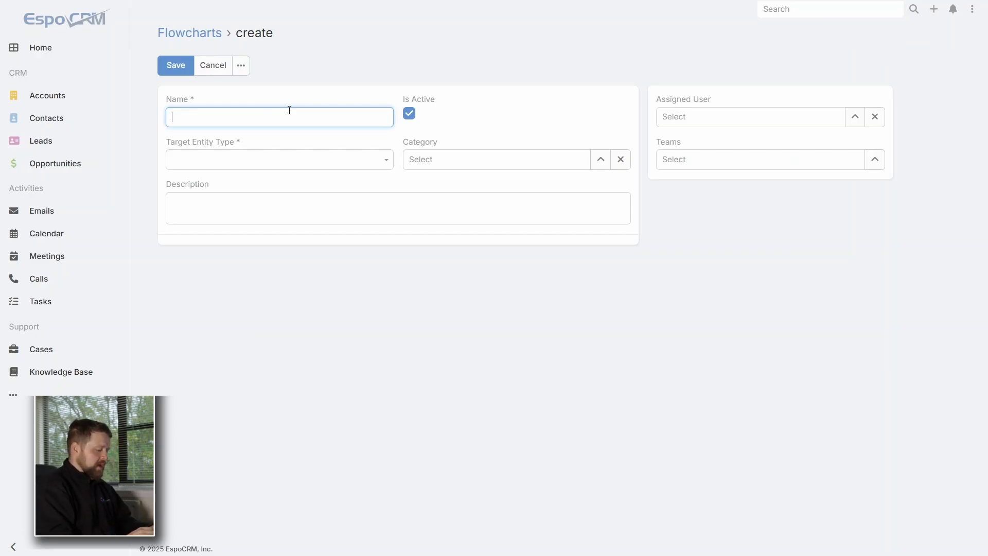
text(Auto)
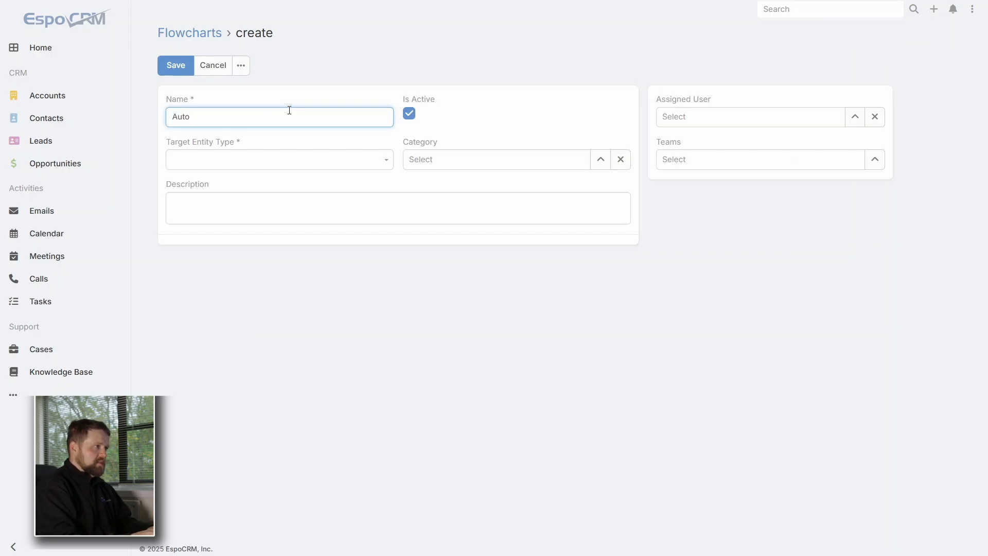
text(pSend C)
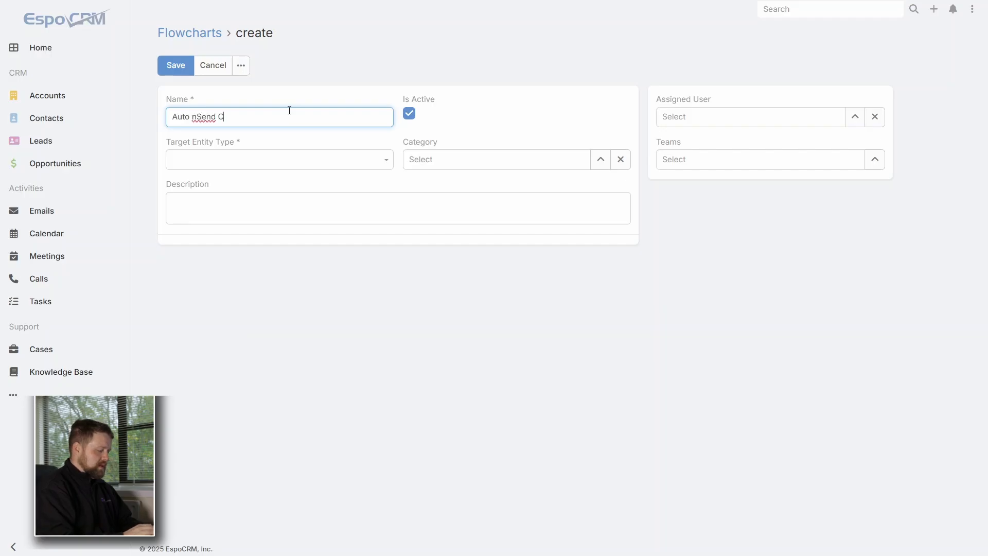
text(ancel Email)
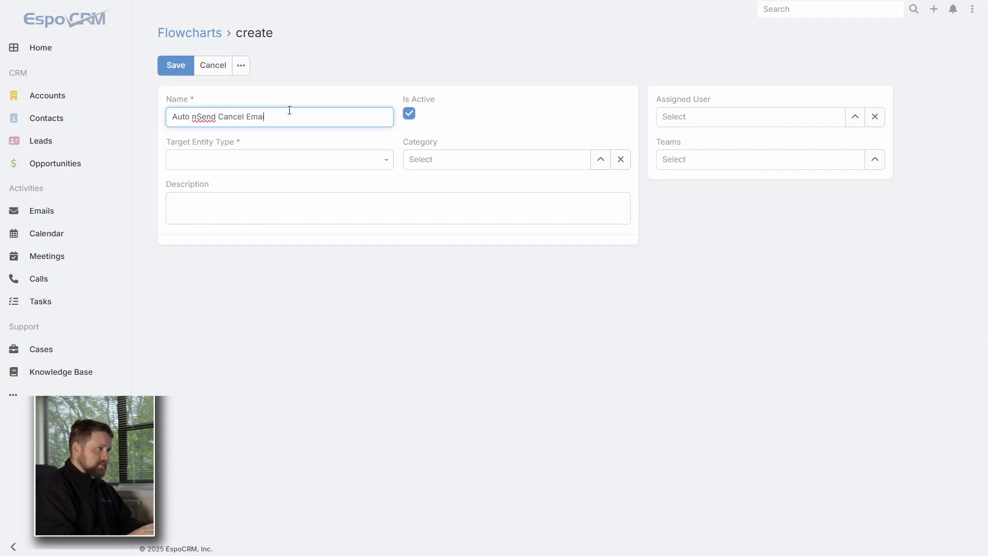
key(Tab)
click(260, 261)
click(262, 206)
- Add a Start Event to the Auto Send Cancel Email flowchart
click(219, 257)
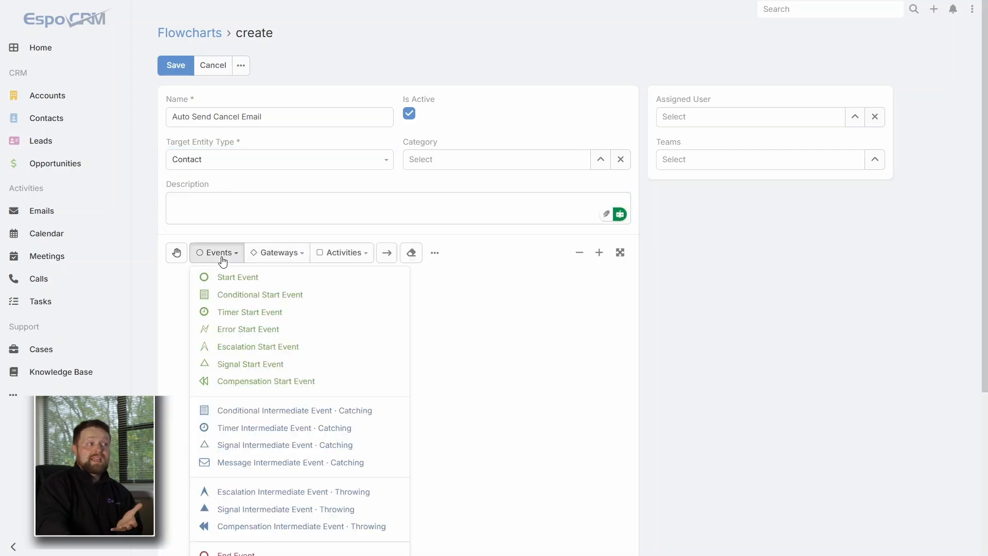
click(244, 279)
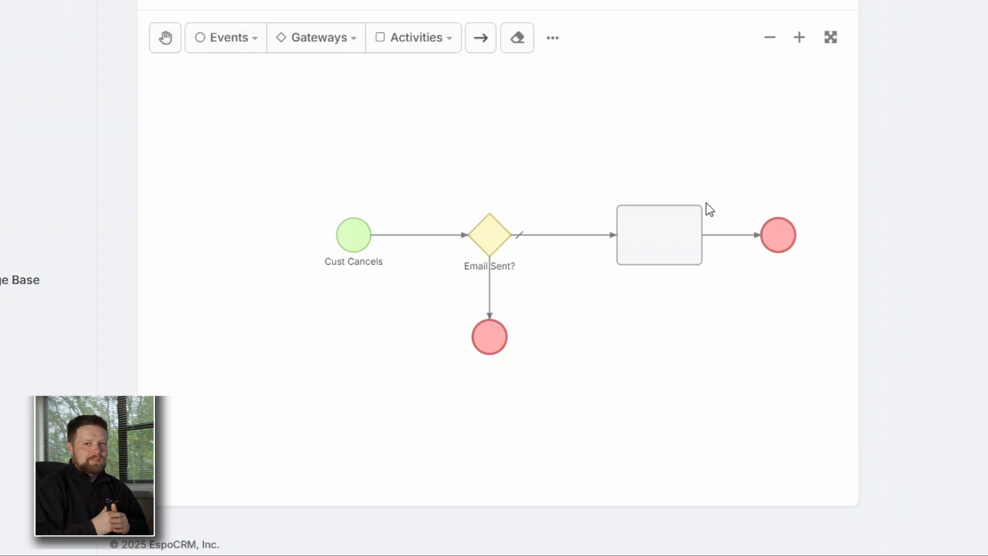
scroll(592, 329, up, 1)
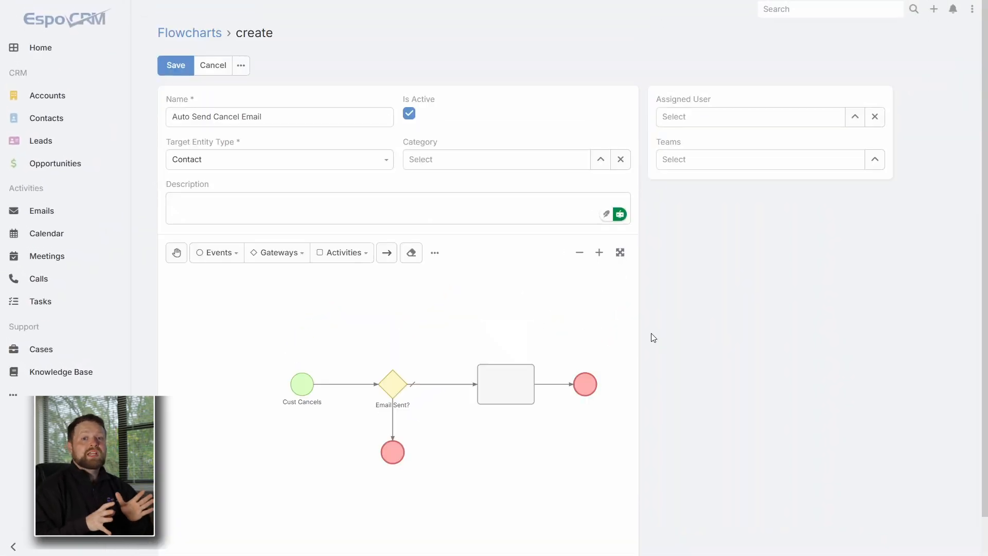